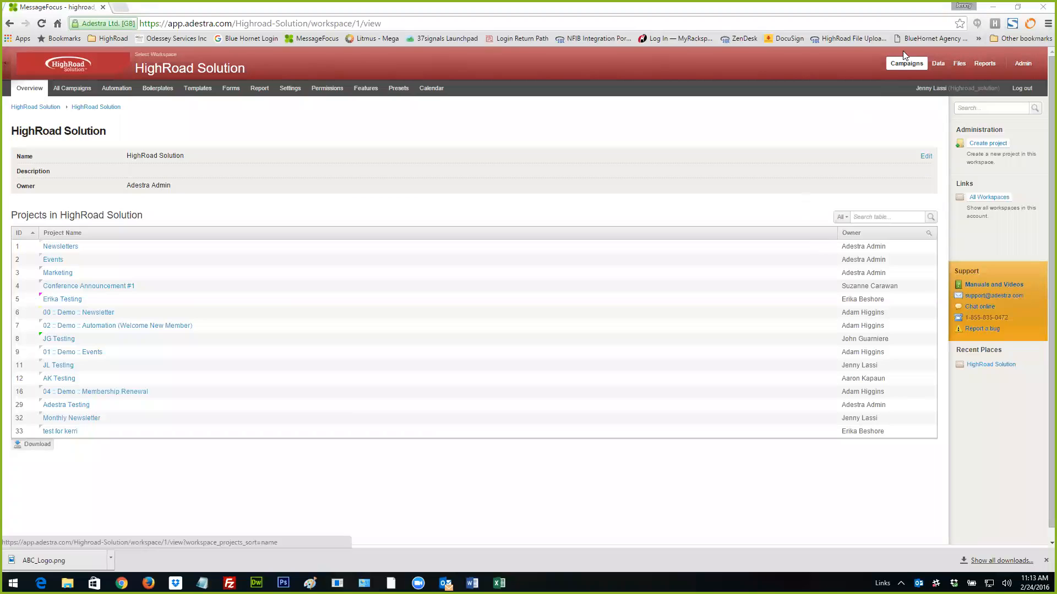
- Start a new regular list in the data area and name it "This is a static list"
click(938, 65)
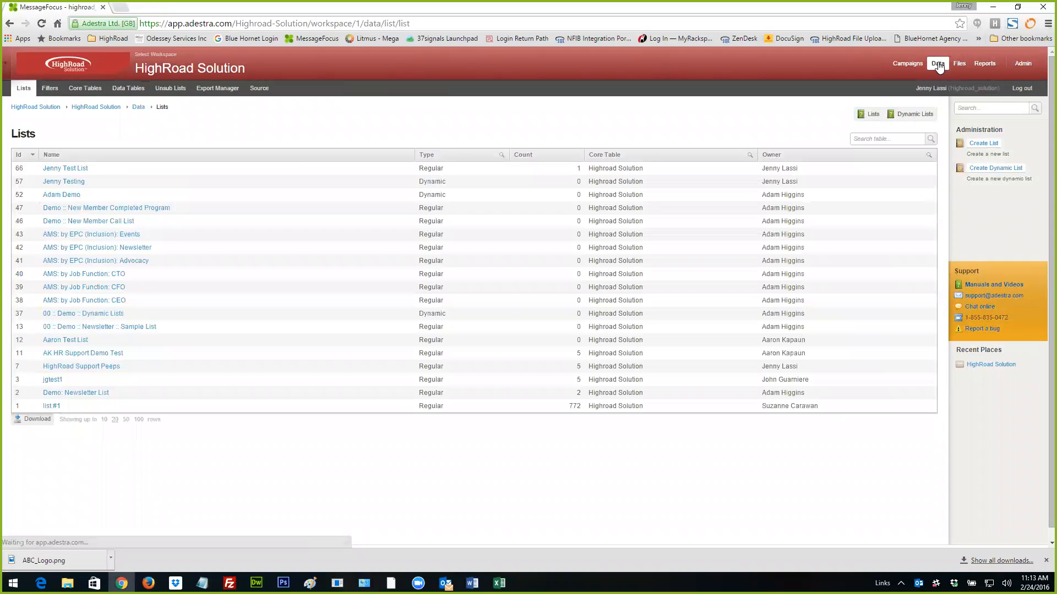
click(985, 144)
click(50, 194)
click(51, 192)
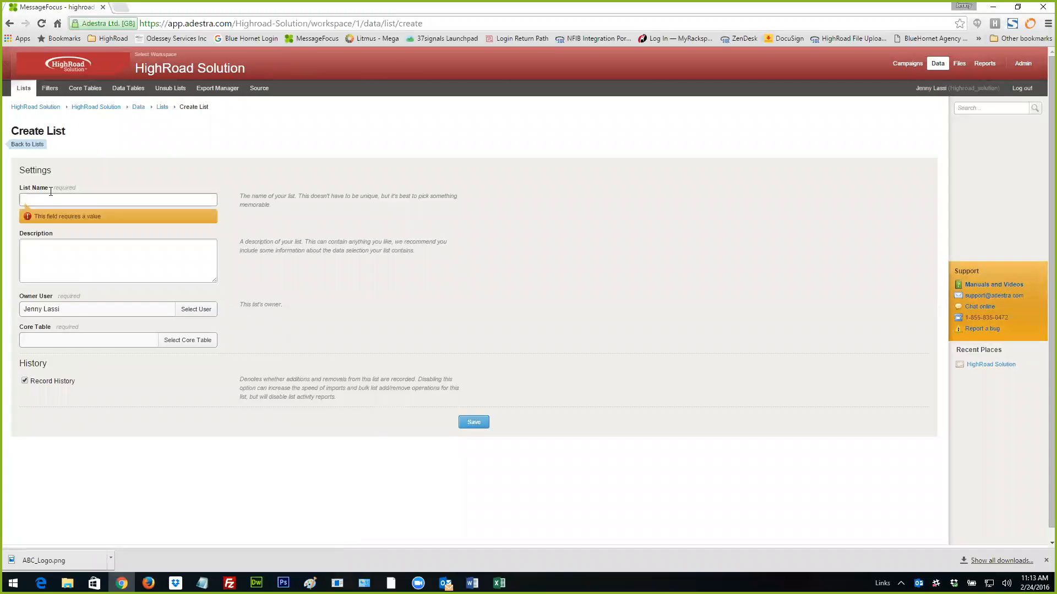
text(THis is a static list)
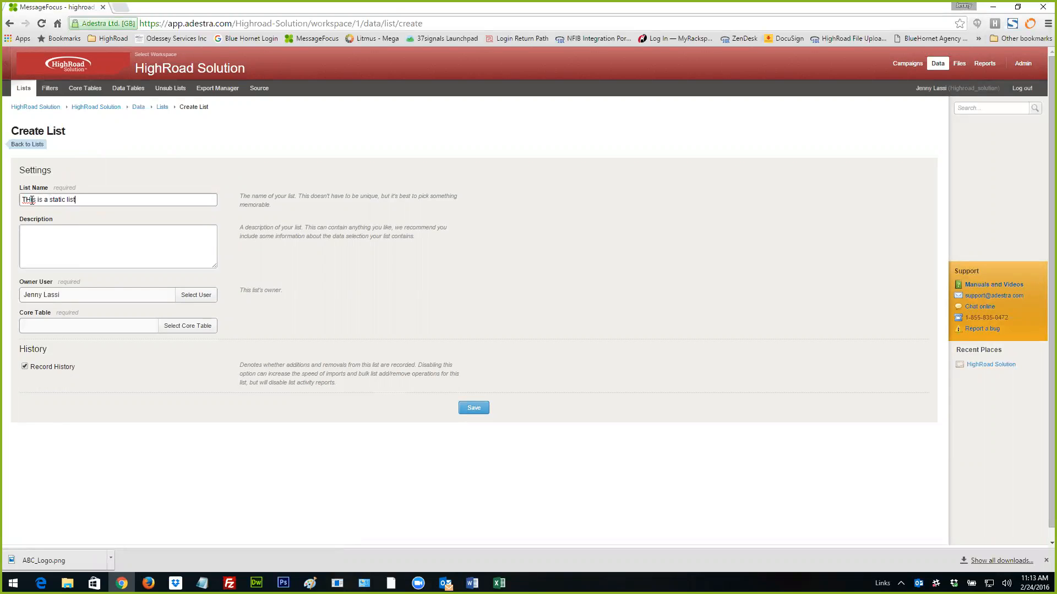
click(32, 200)
key(BackSpace)
text(h)
- Assign the Highroad Solution core table to the static list and save it
click(189, 327)
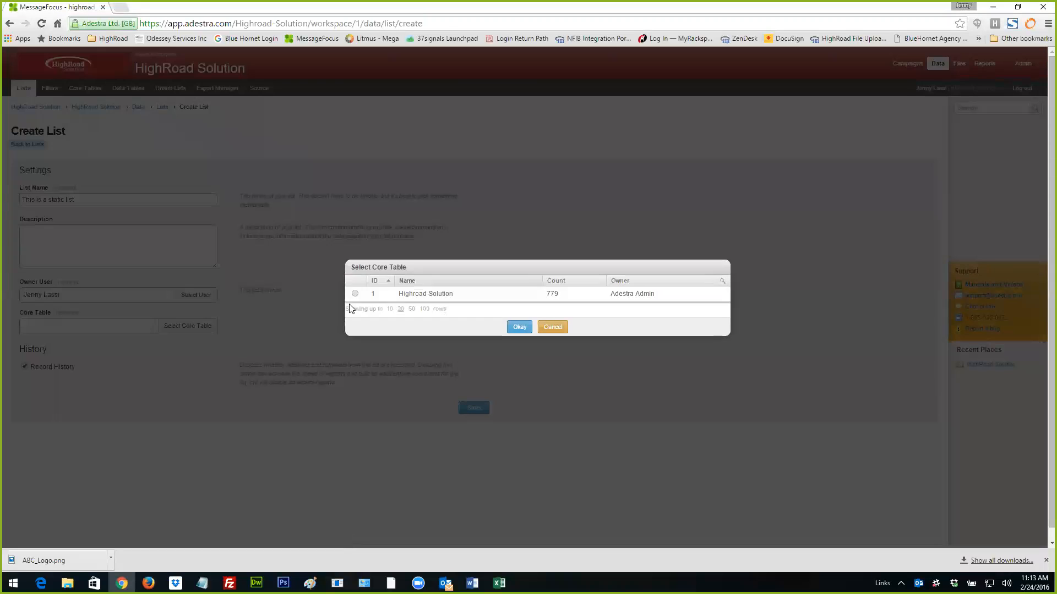
click(355, 294)
click(512, 329)
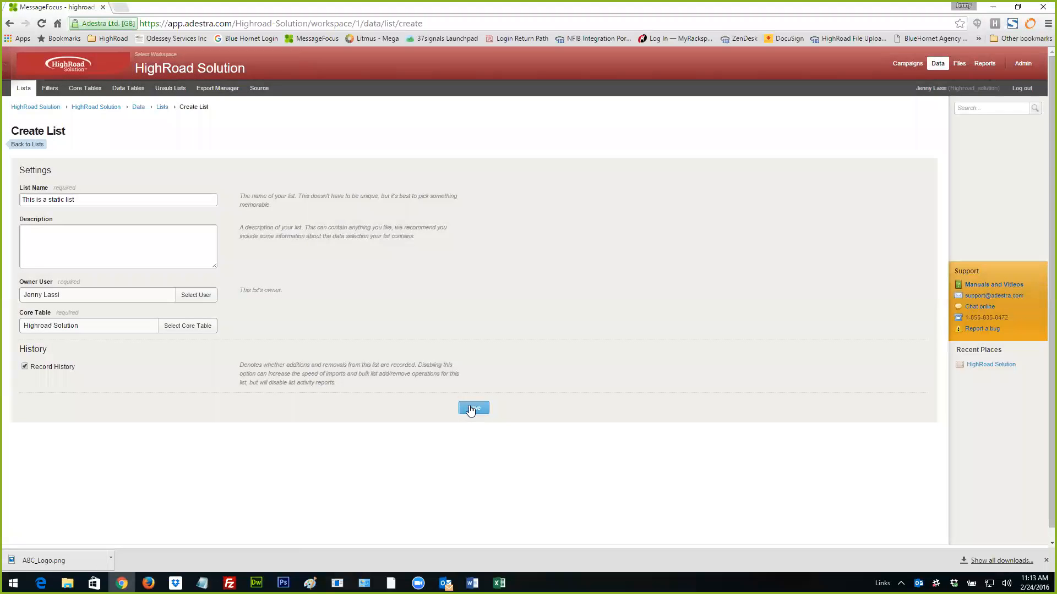
click(472, 408)
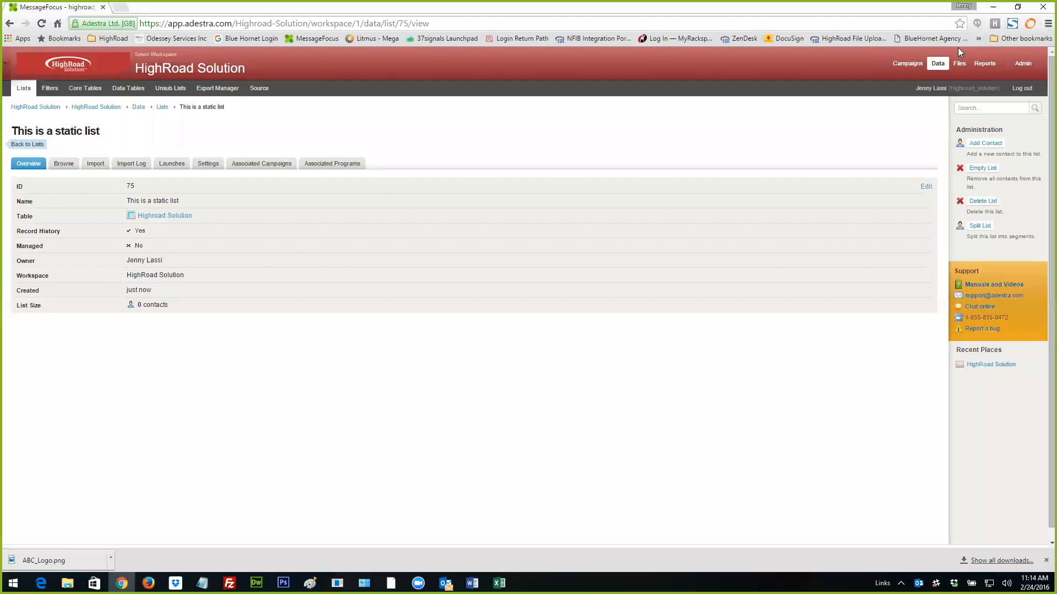
- Start a new dynamic list and name it "Email Newsletter Send 160224"
click(938, 64)
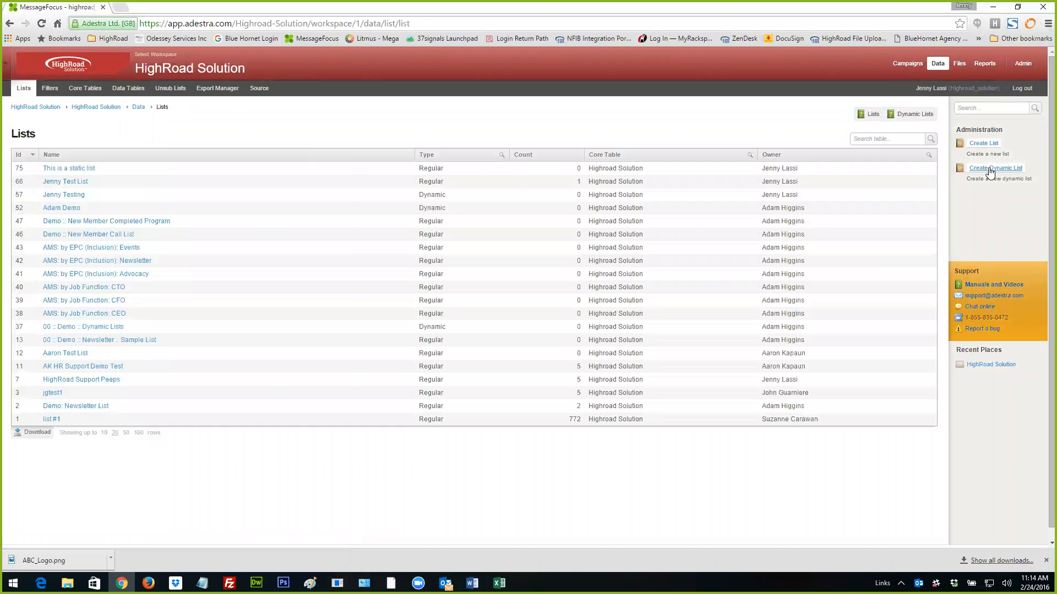
click(989, 170)
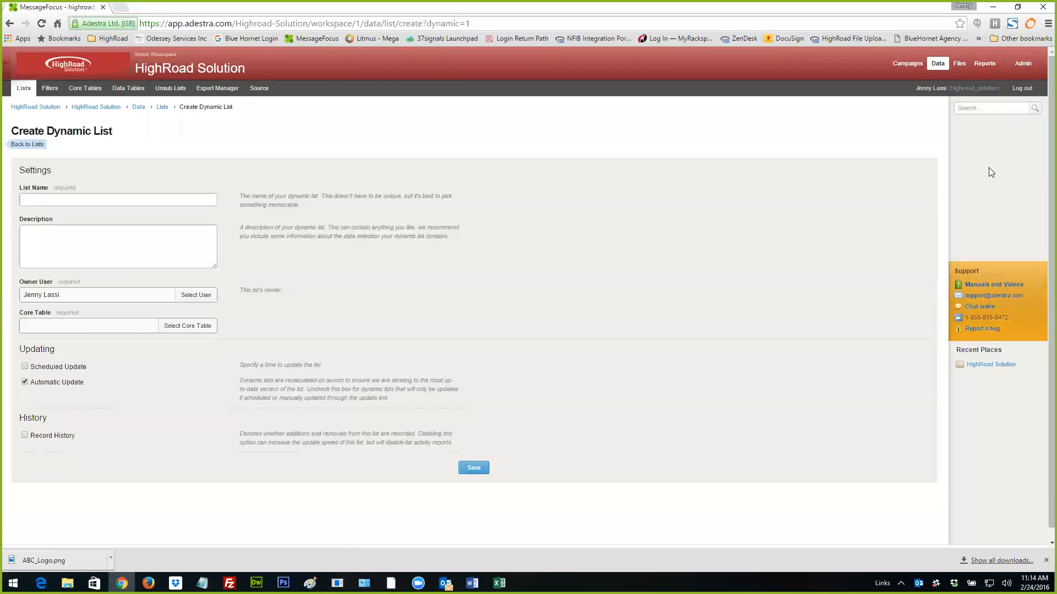
click(200, 201)
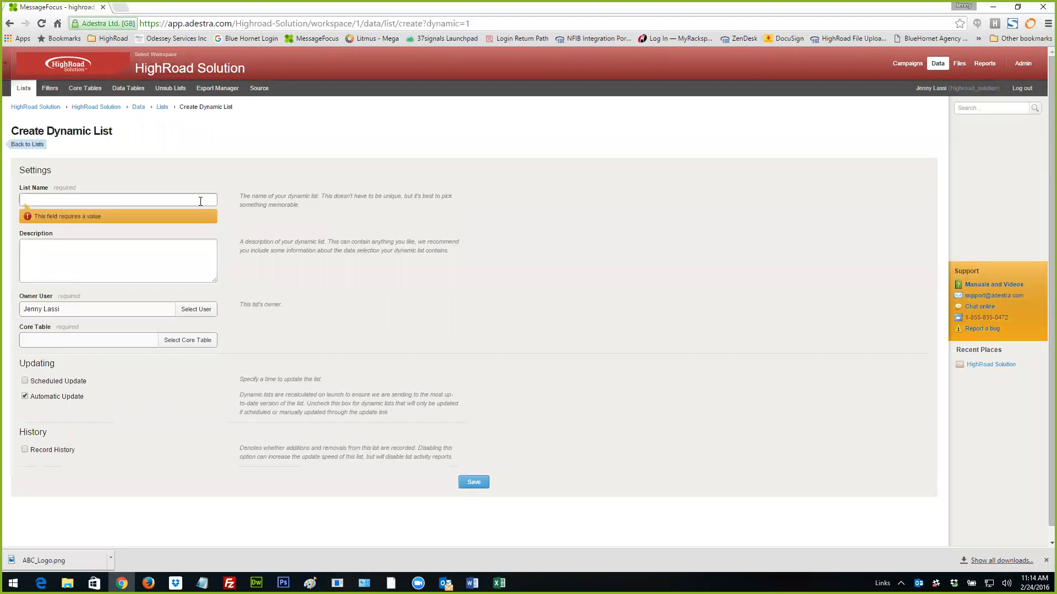
text(Email New)
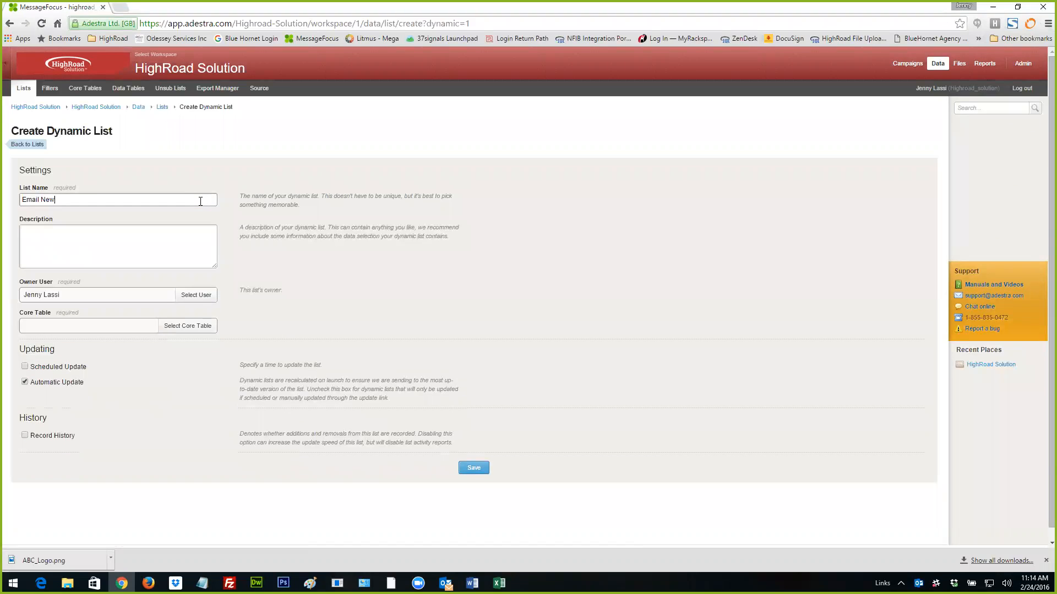
text(sletter Send 160224)
- Enter the list description "This is including all members who have opted out of alerts."
click(106, 238)
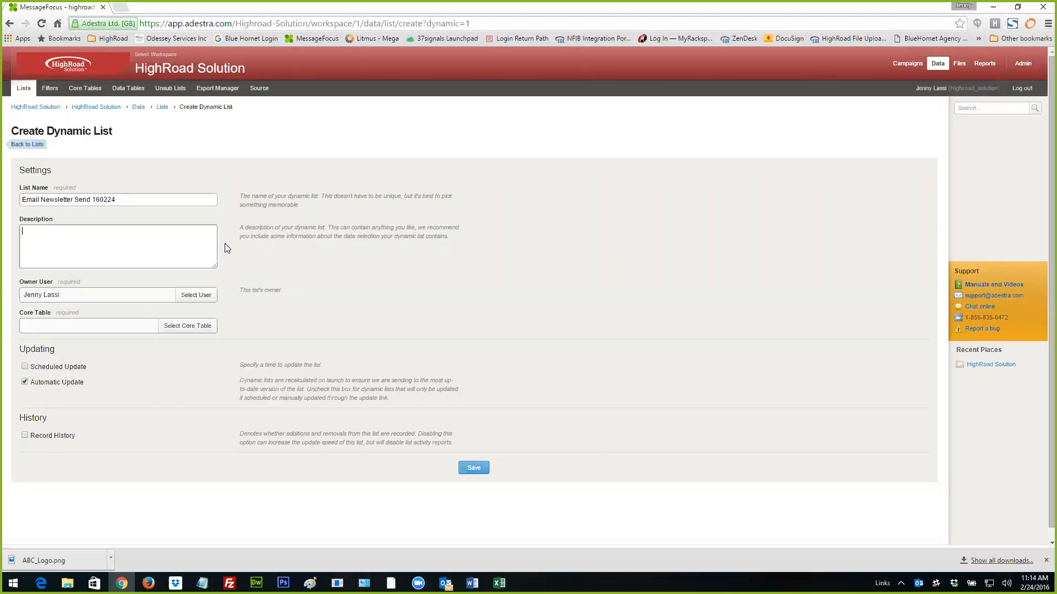
text(This is including all members who have opted out of alerts.)
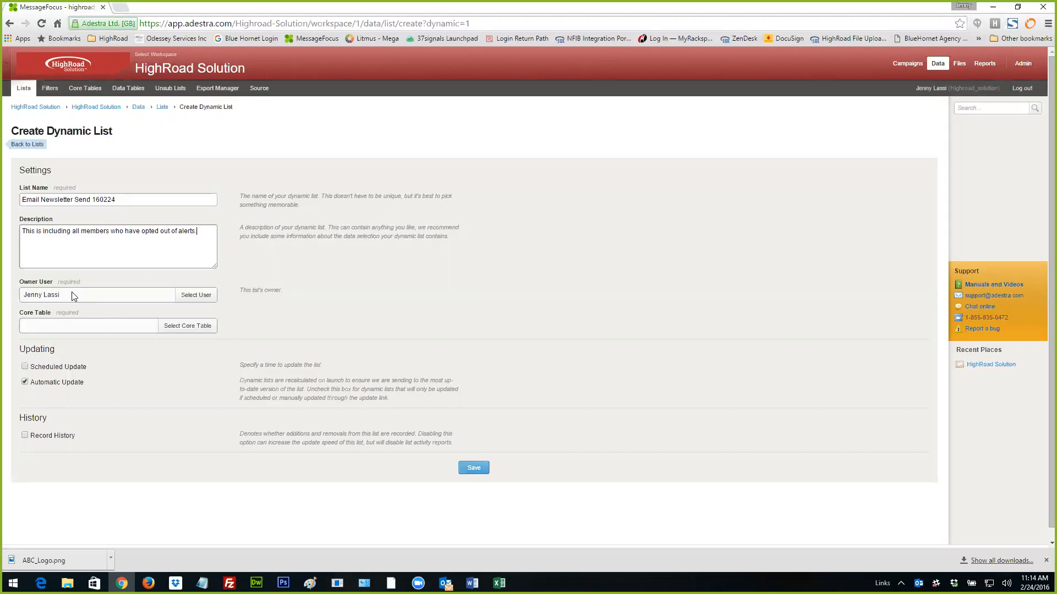
- Assign the Highroad Solution core table to the dynamic list and save it
click(186, 325)
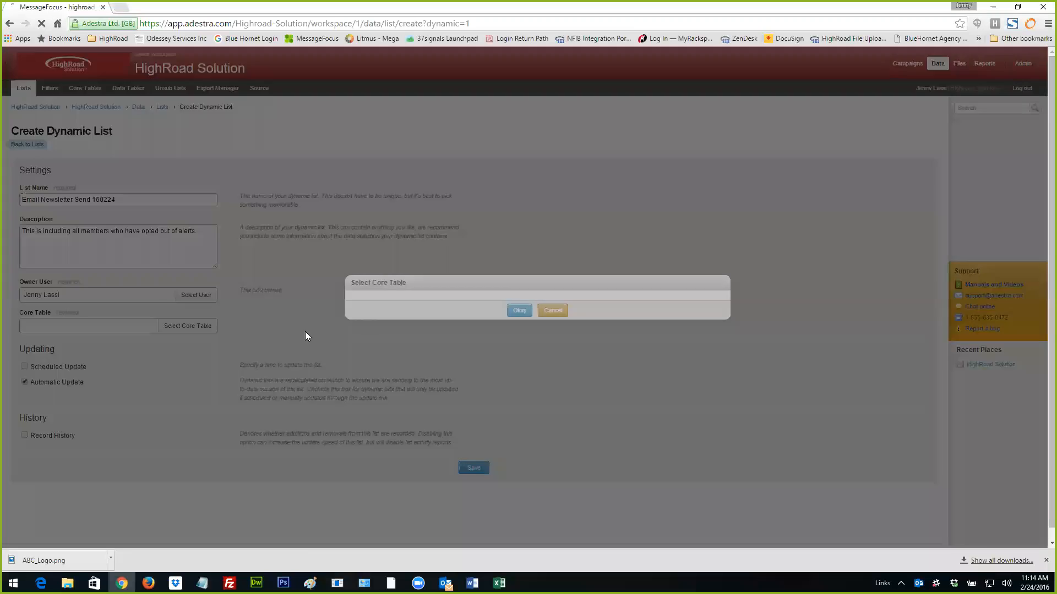
click(355, 293)
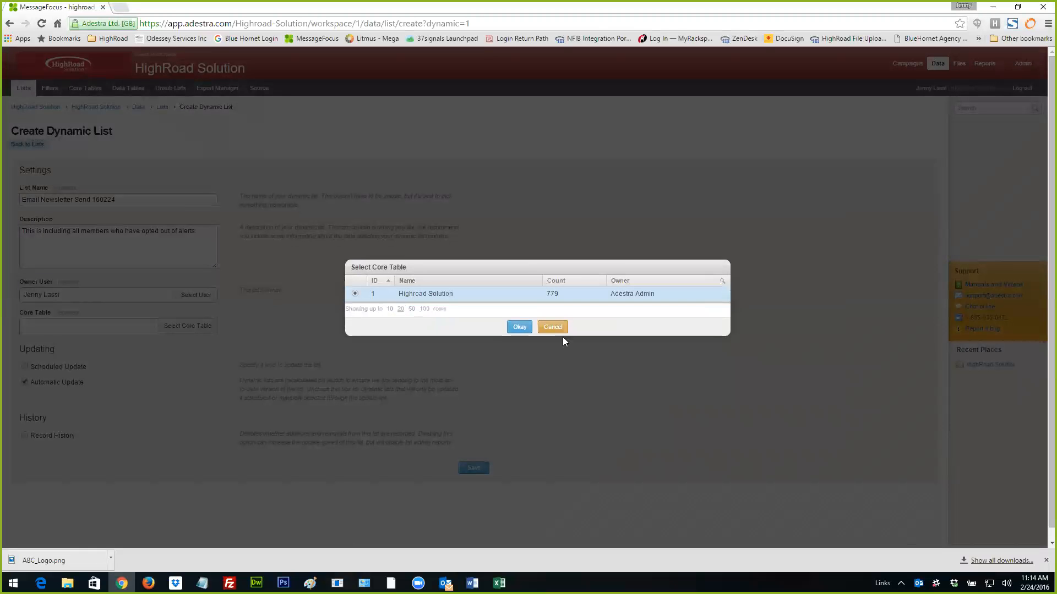
click(520, 328)
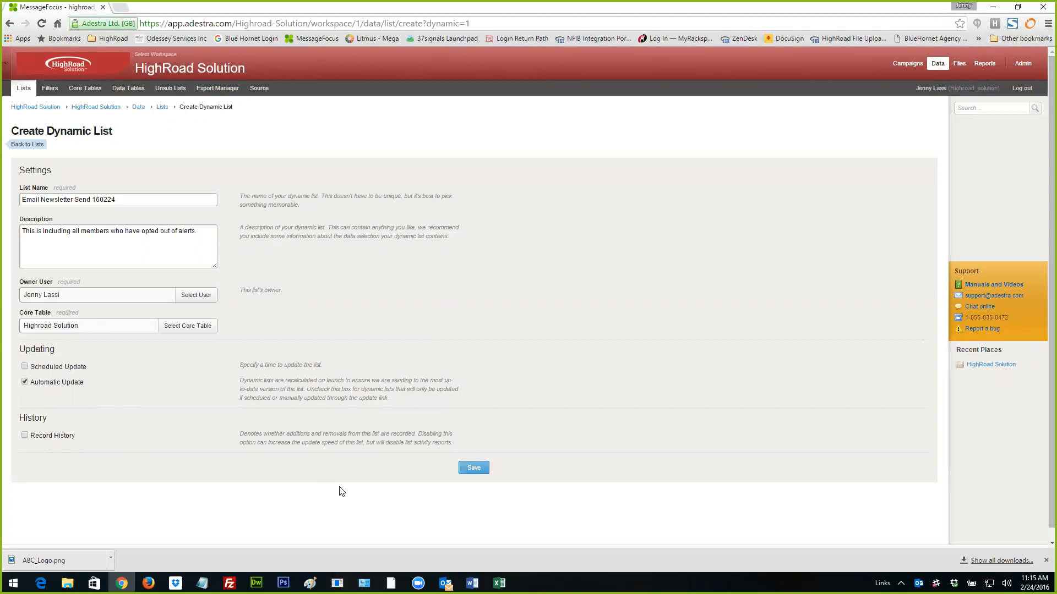
click(466, 468)
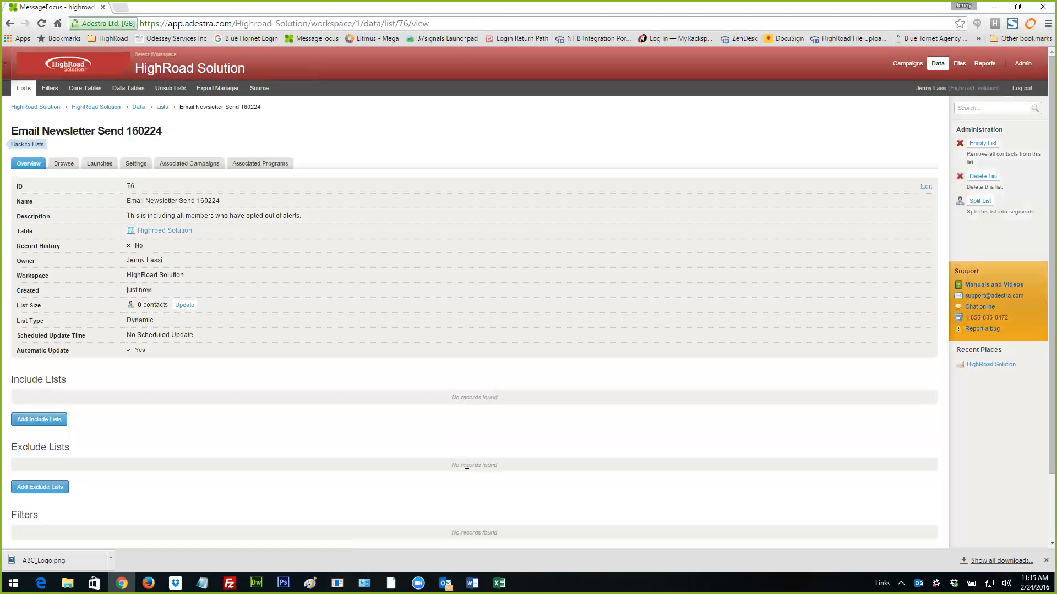
- Add "This is a static list" and the test list with ID 66 as include lists of the dynamic list
scroll(467, 468, down, 2)
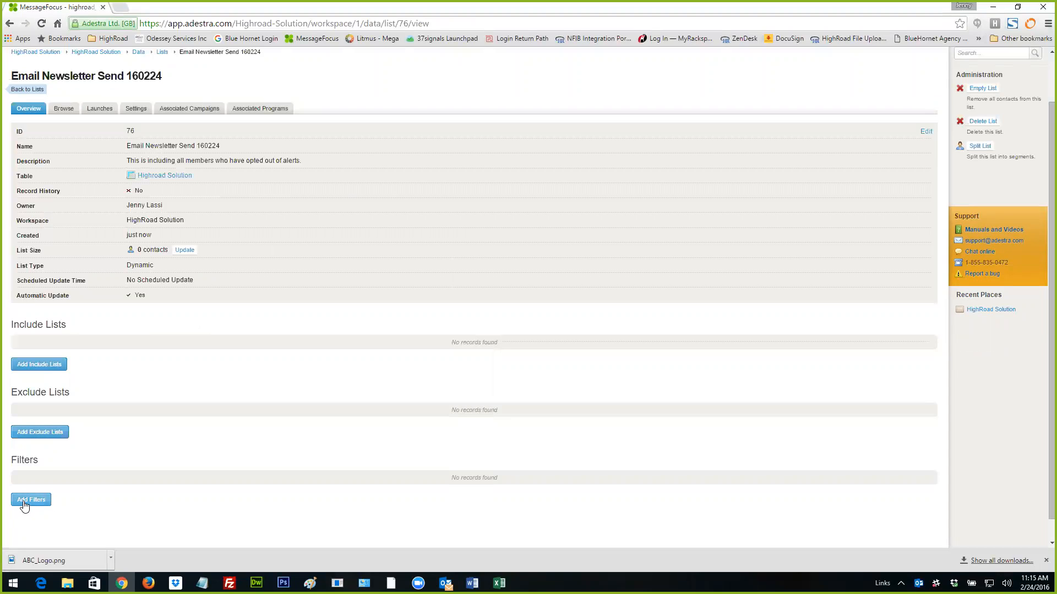
click(49, 366)
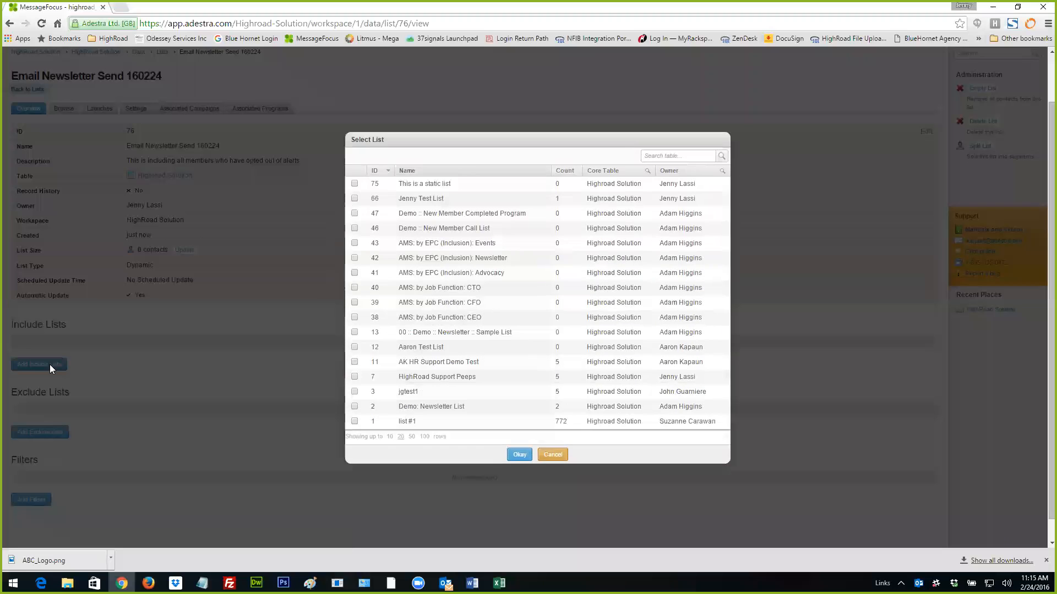
click(354, 198)
click(355, 184)
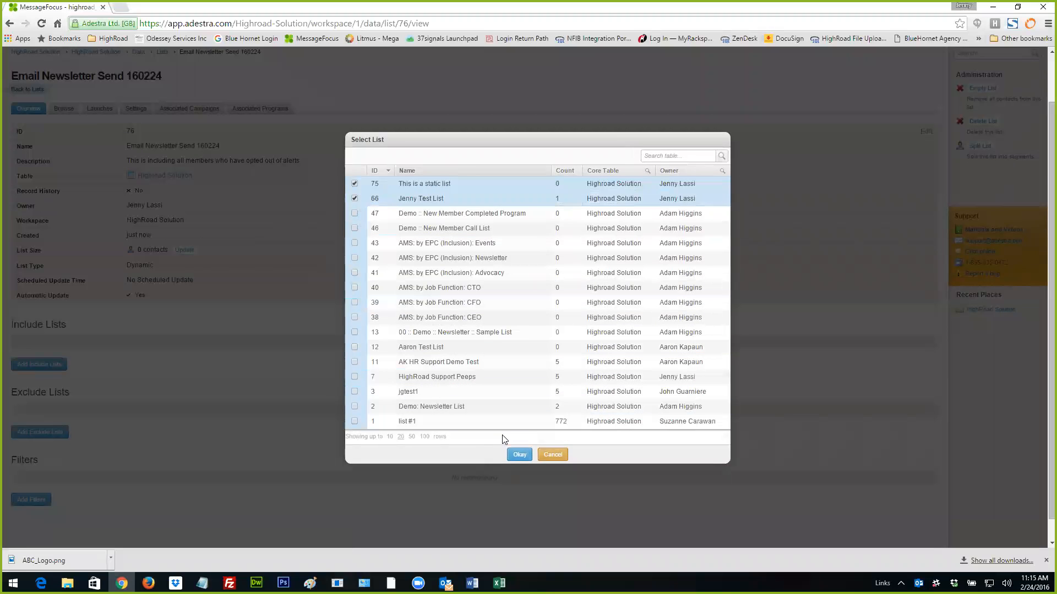
click(519, 456)
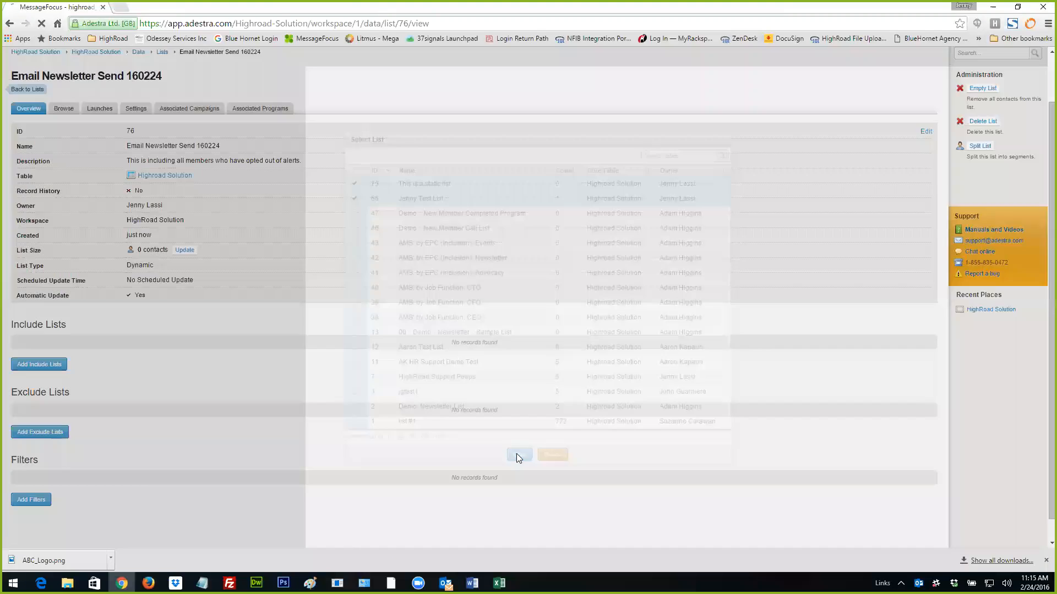
- Add "AMS: by Job Function: CEO" as an exclude list of the dynamic list
scroll(429, 451, down, 1)
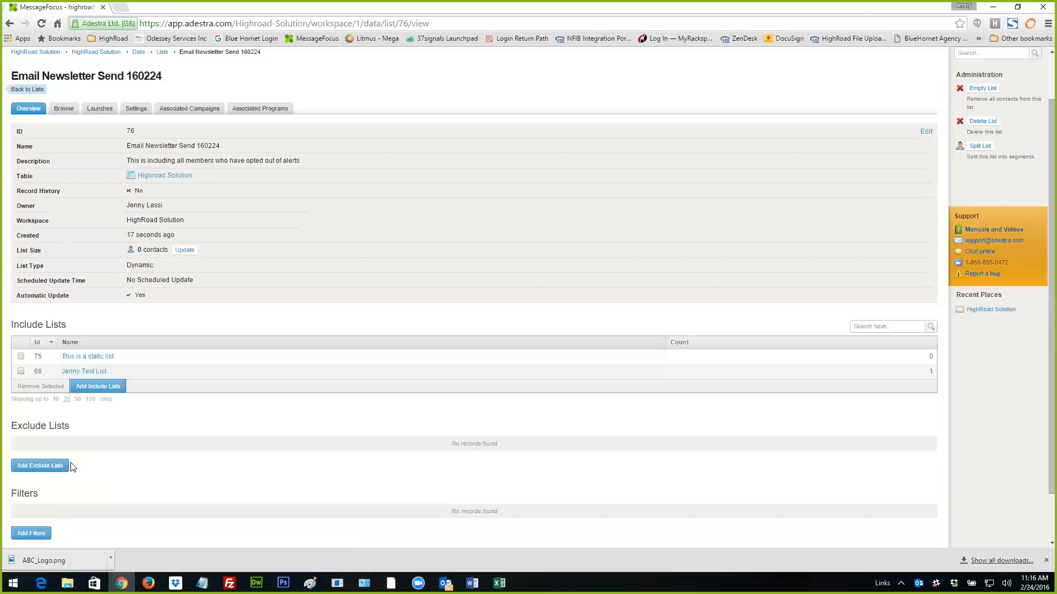
click(42, 466)
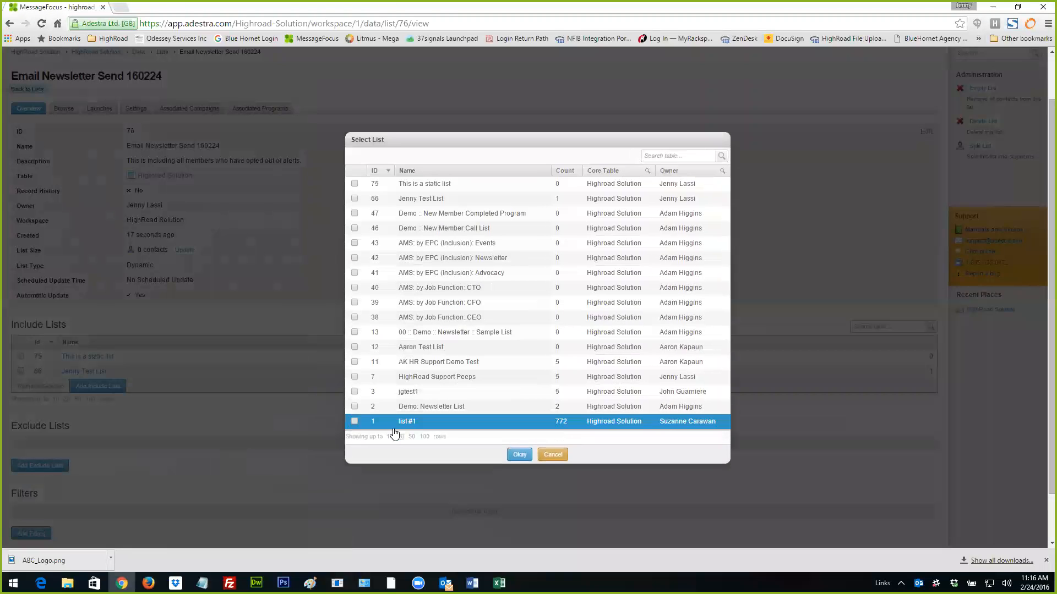
click(355, 318)
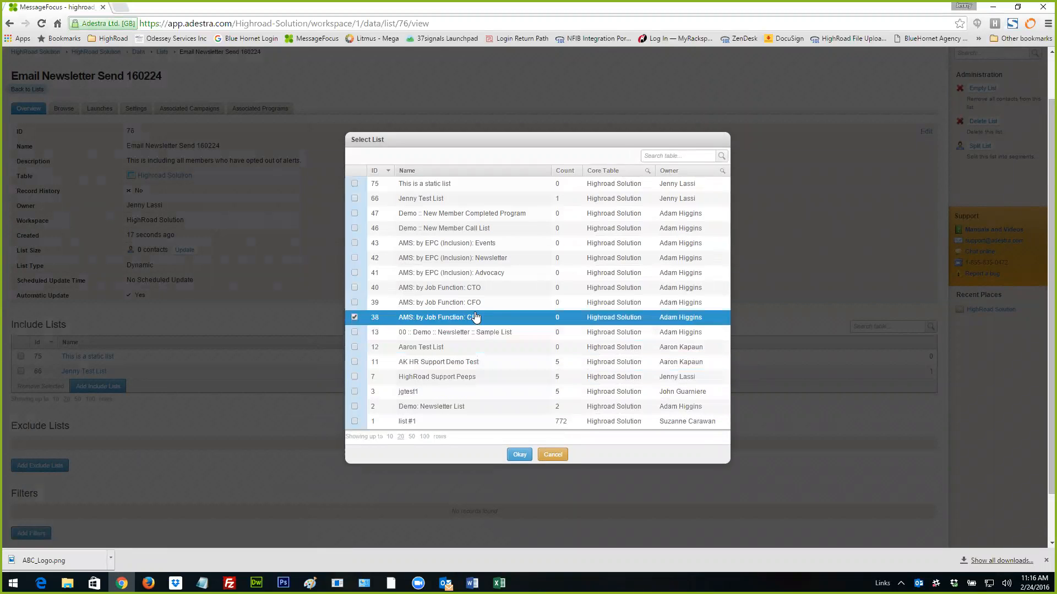
click(521, 454)
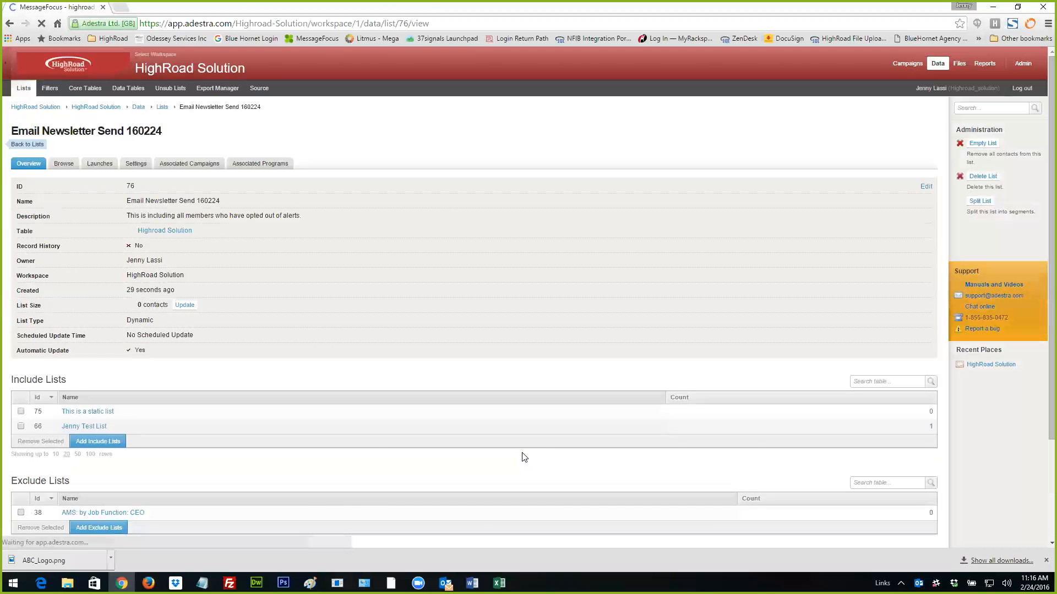
- Examine the filters available for the dynamic list without adding any, and review its include and exclude lists
scroll(524, 458, down, 2)
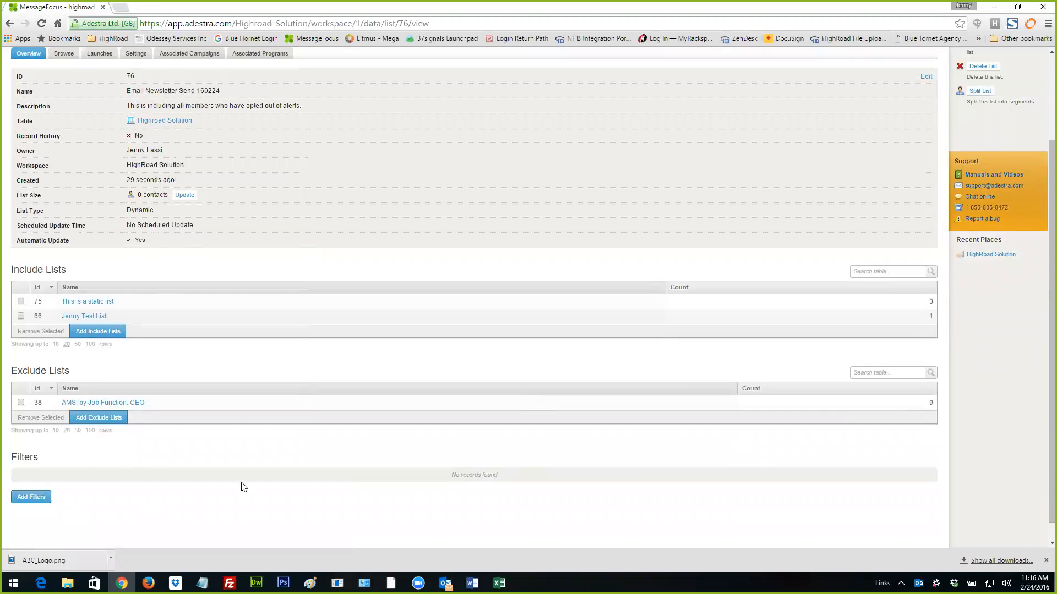
click(35, 497)
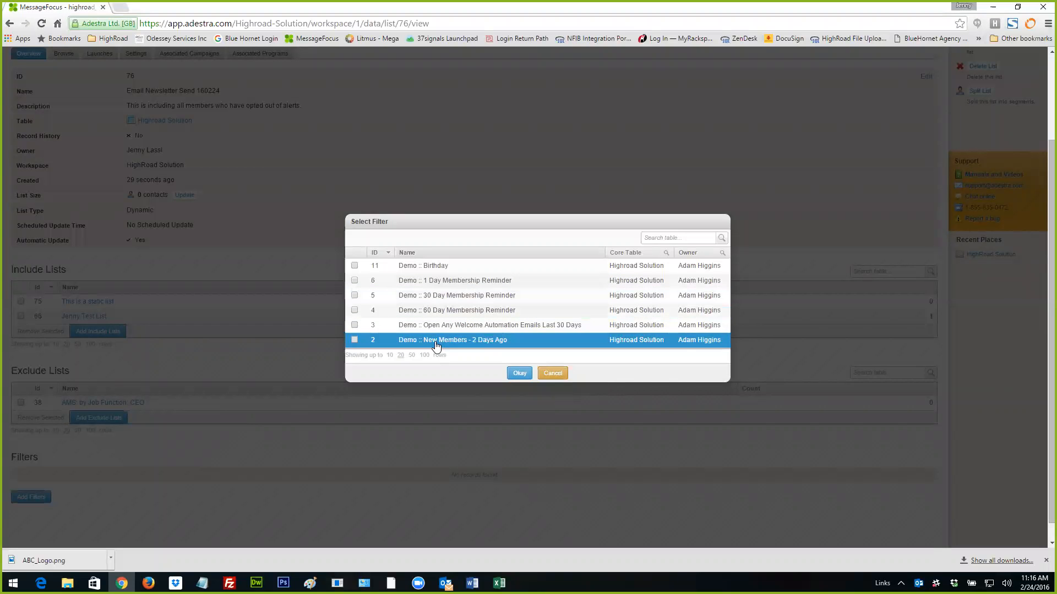
click(552, 374)
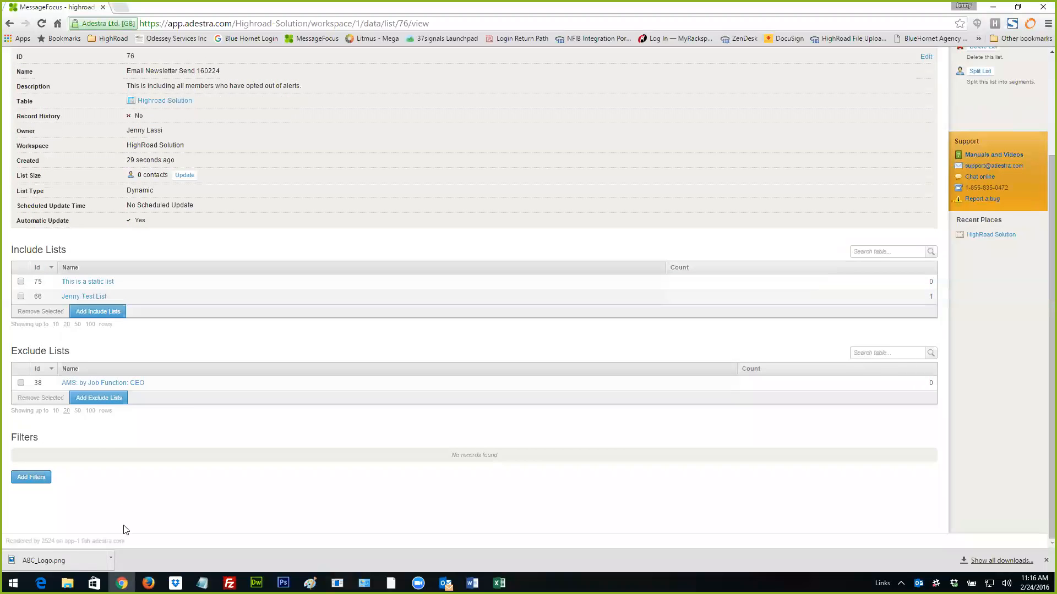
scroll(128, 523, up, 3)
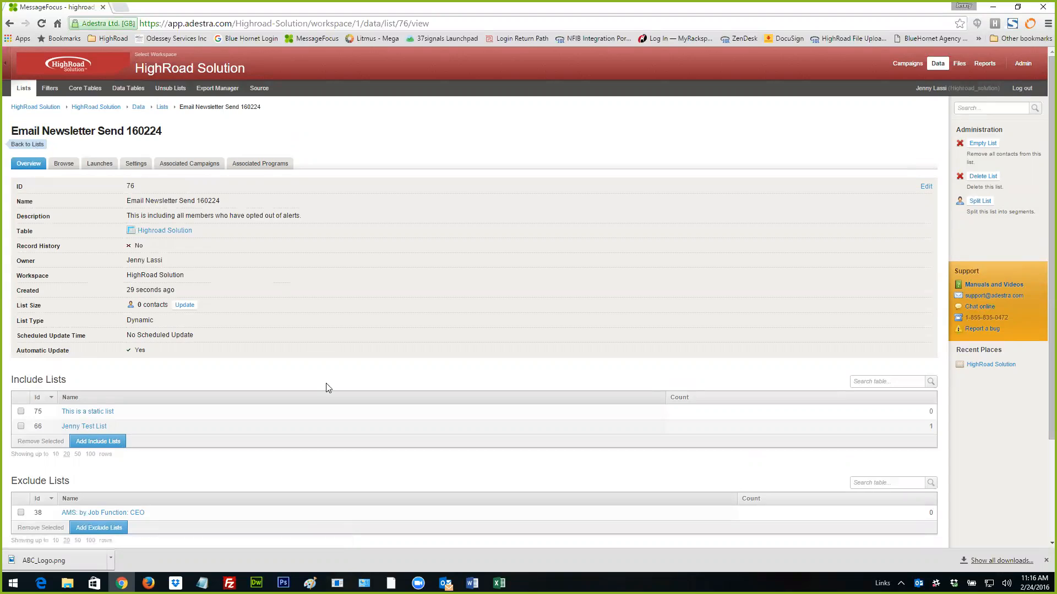
scroll(328, 388, down, 2)
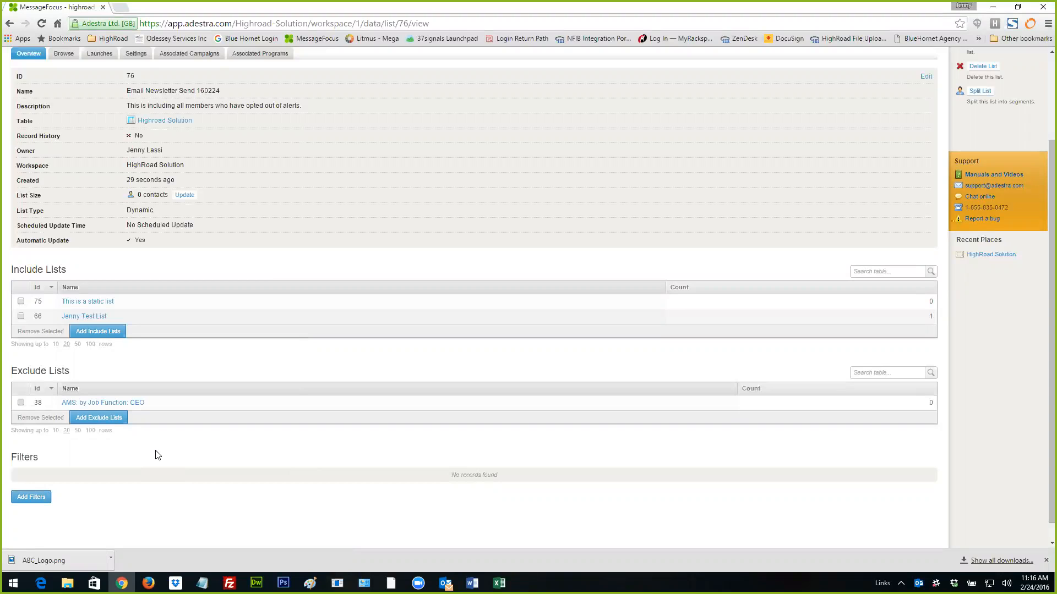
scroll(242, 473, down, 1)
scroll(242, 471, up, 3)
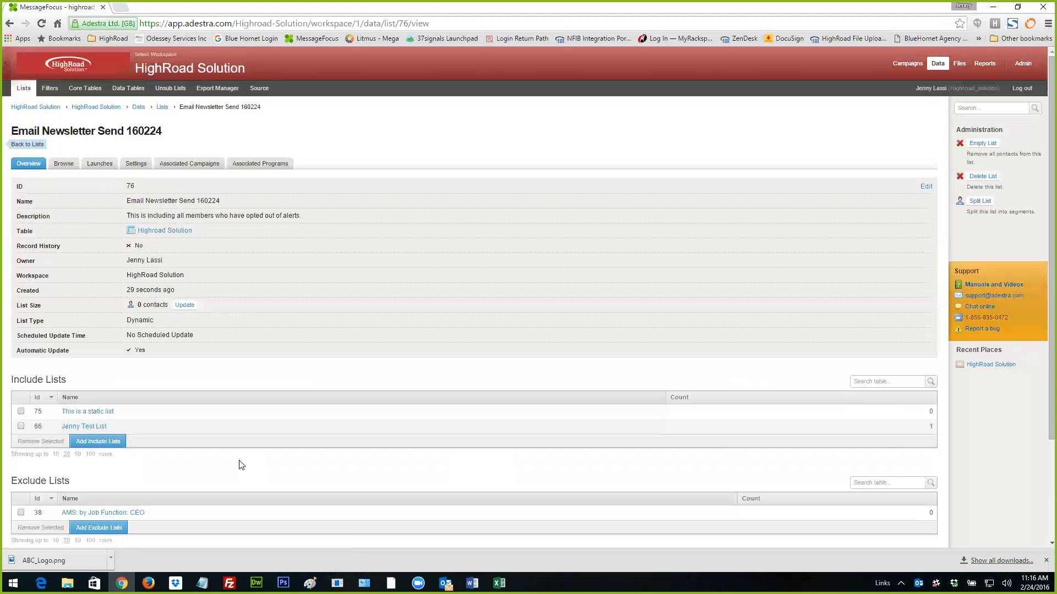
- Return to the overview of all lists and check the type of "Email Newsletter Send 160224"
click(34, 144)
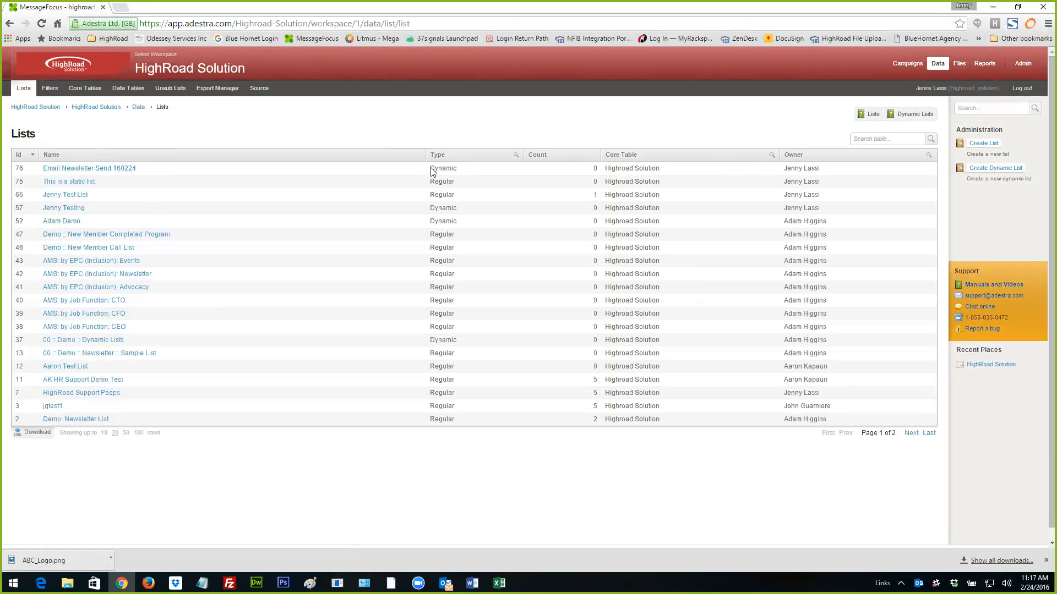
drag(457, 169, 431, 167)
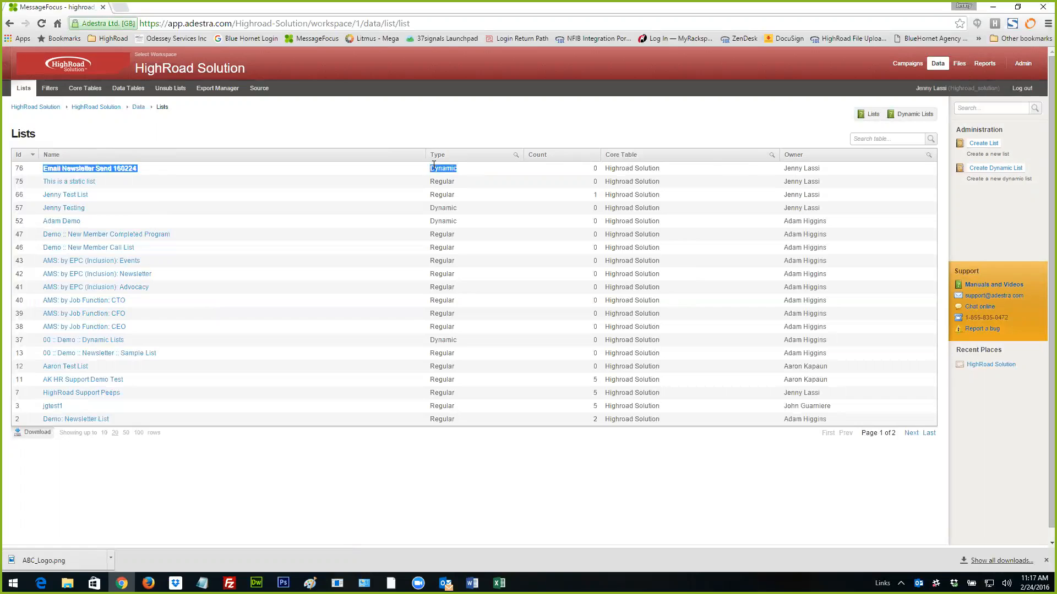
click(239, 137)
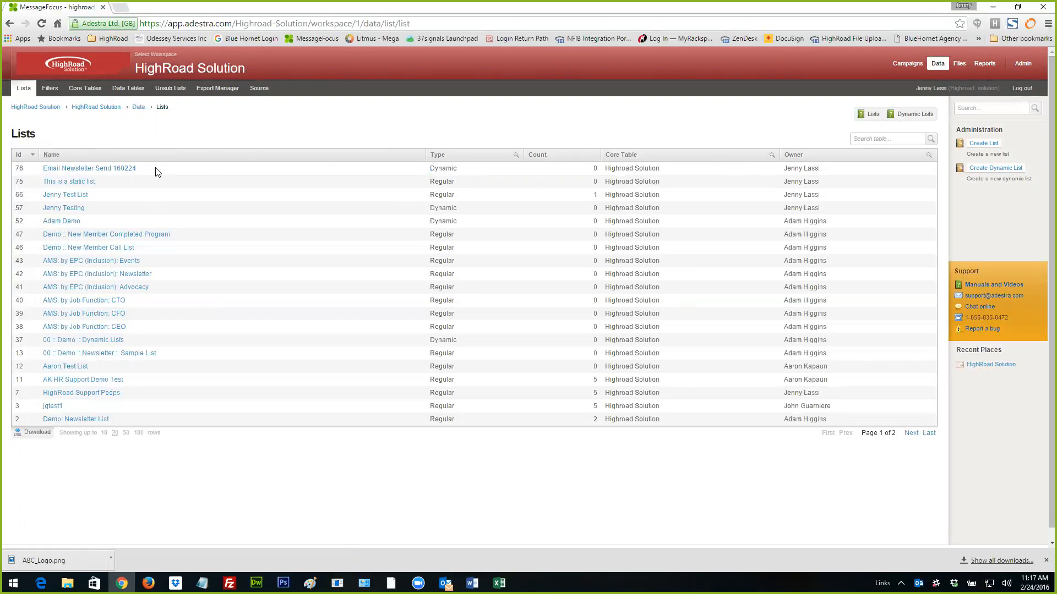
- Try to add "AMS: by Job Function: CEO" as an include list of "Email Newsletter Send 160224", and return to the list's overview
click(106, 170)
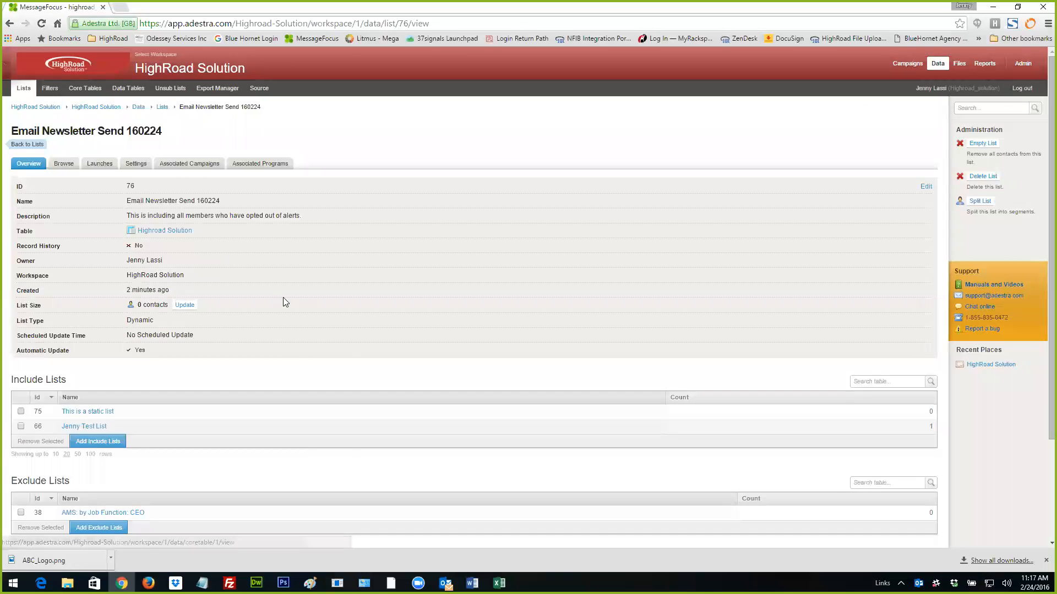
scroll(283, 300, down, 2)
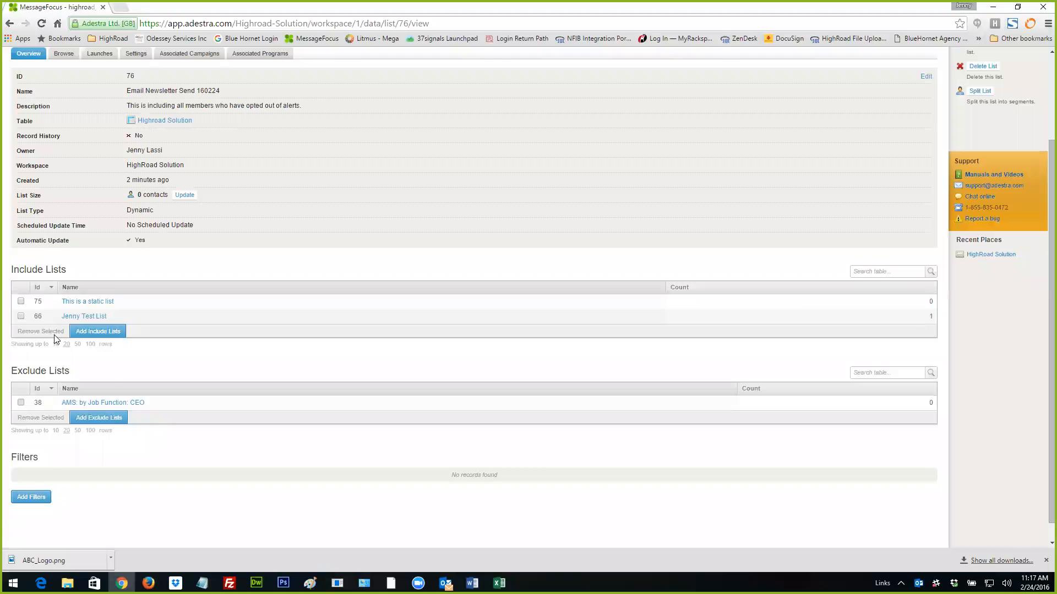
click(90, 331)
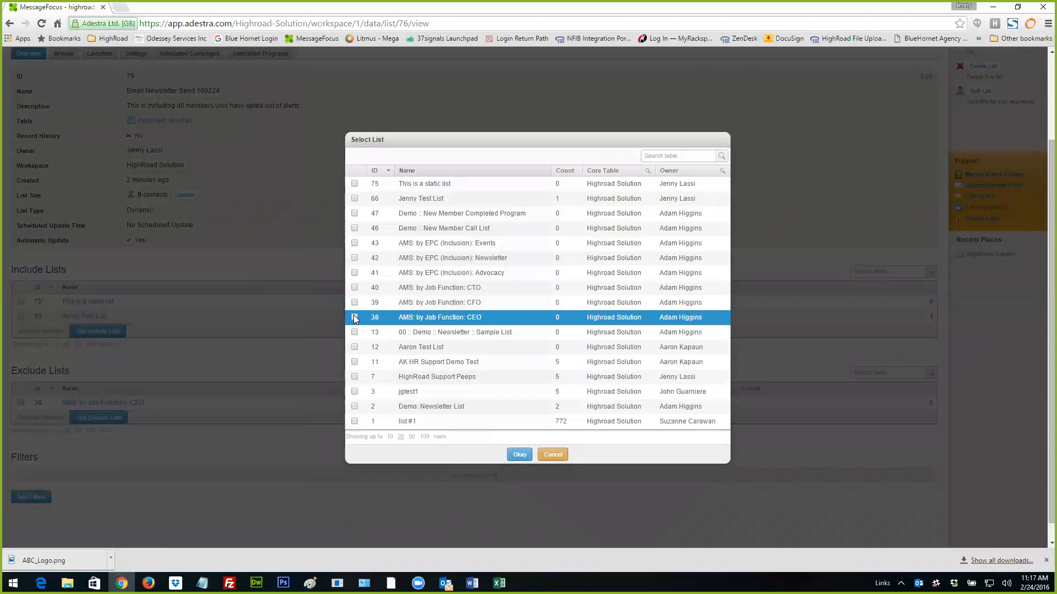
click(355, 317)
click(519, 455)
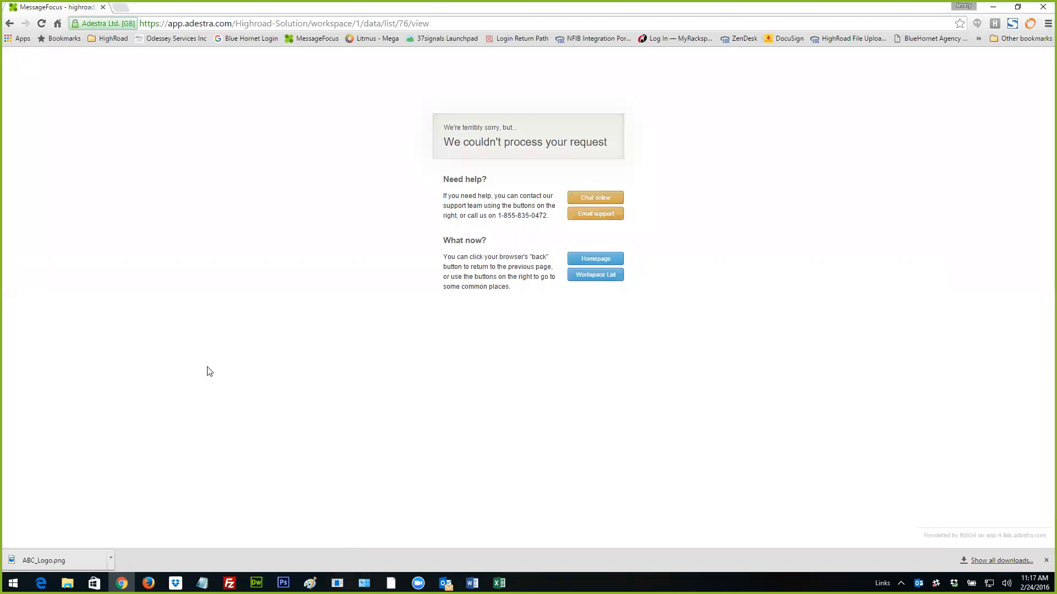
click(11, 25)
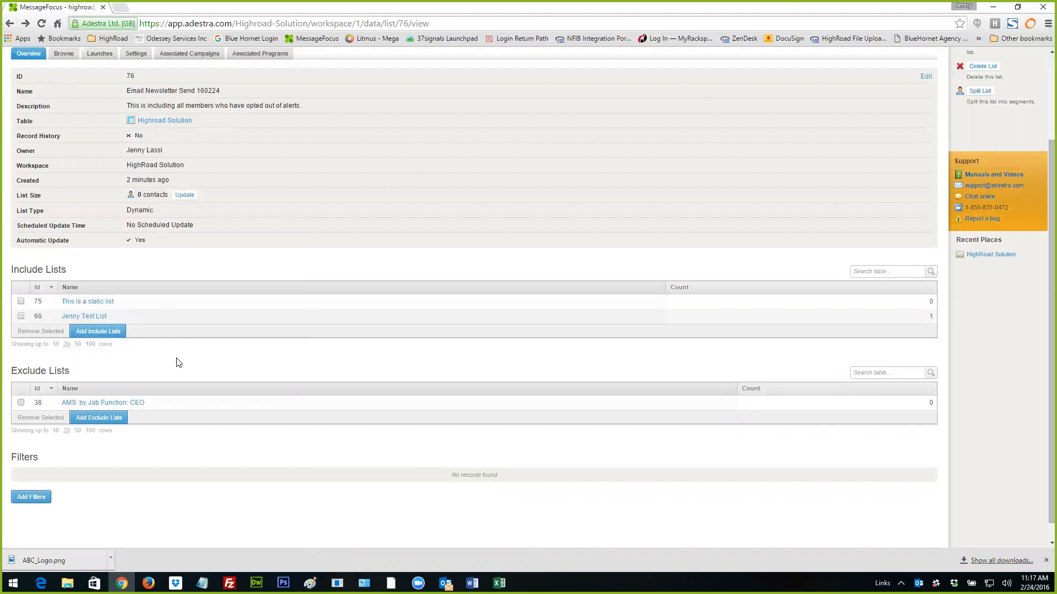
scroll(178, 362, up, 2)
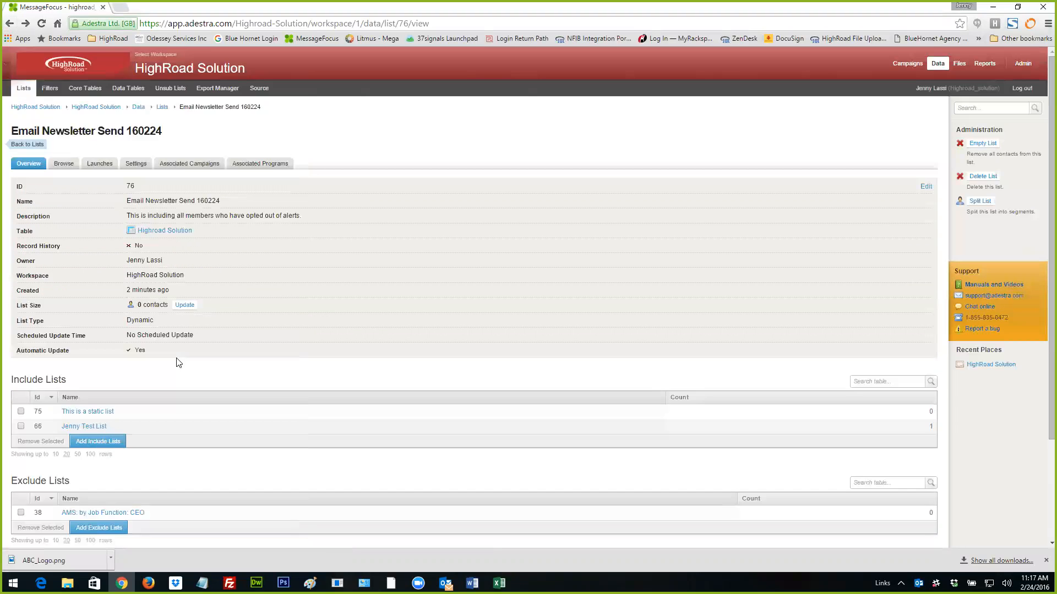